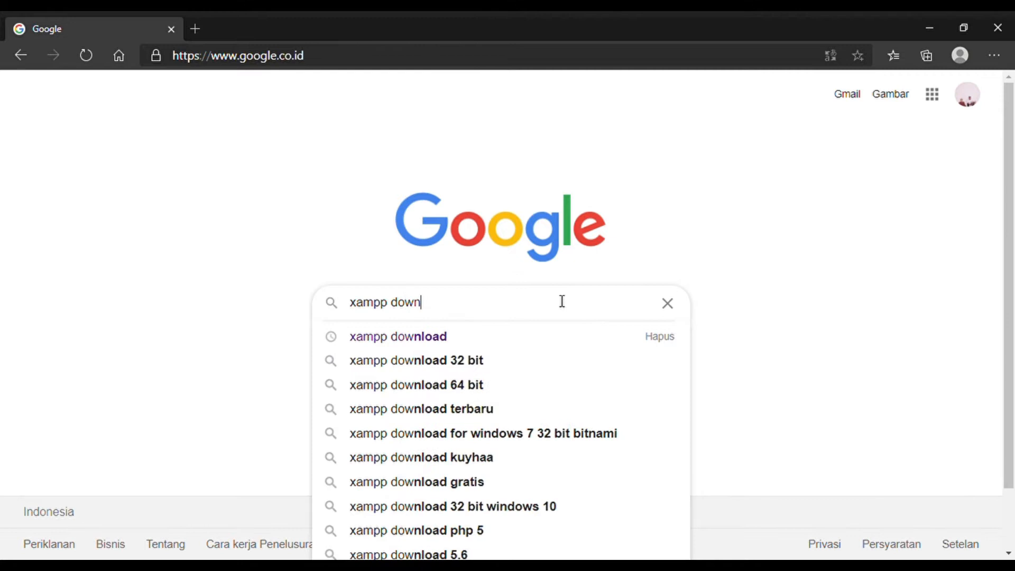
Search Google for "xampp download" and download the 64-bit XAMPP 7.2.34 installer for Windows from Apache Friends.
left_click(518, 336)
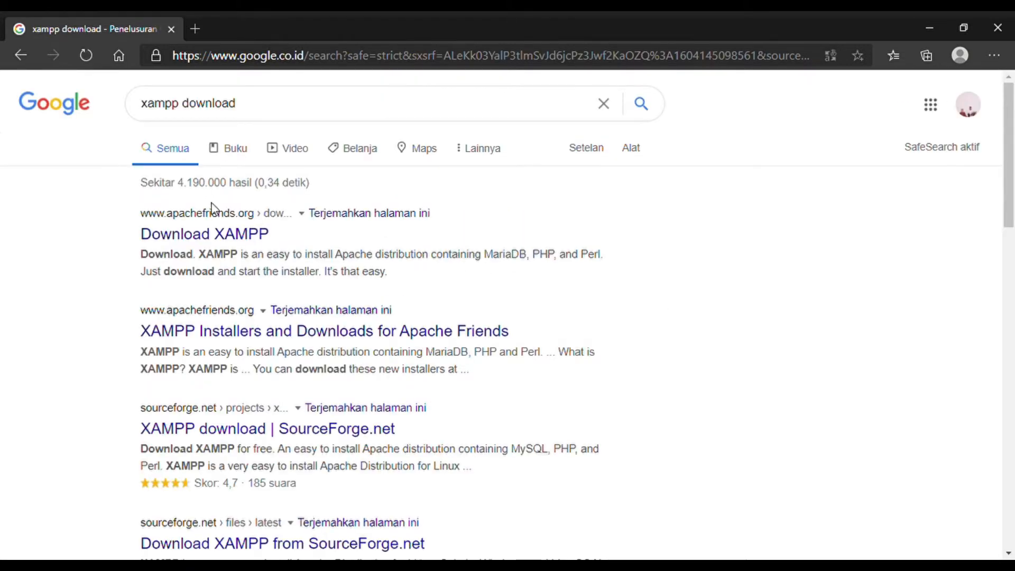
left_click(223, 236)
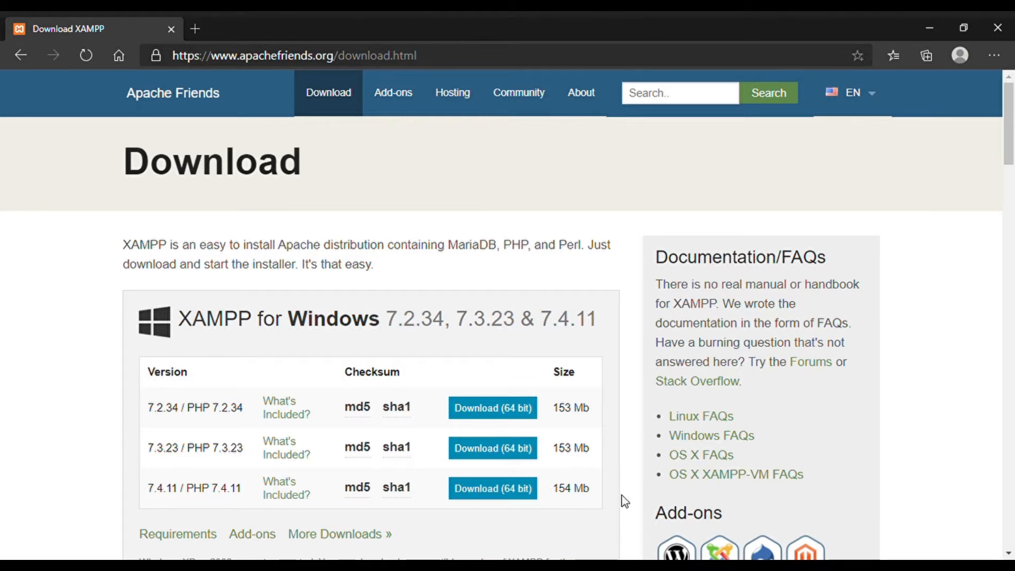
left_click(490, 408)
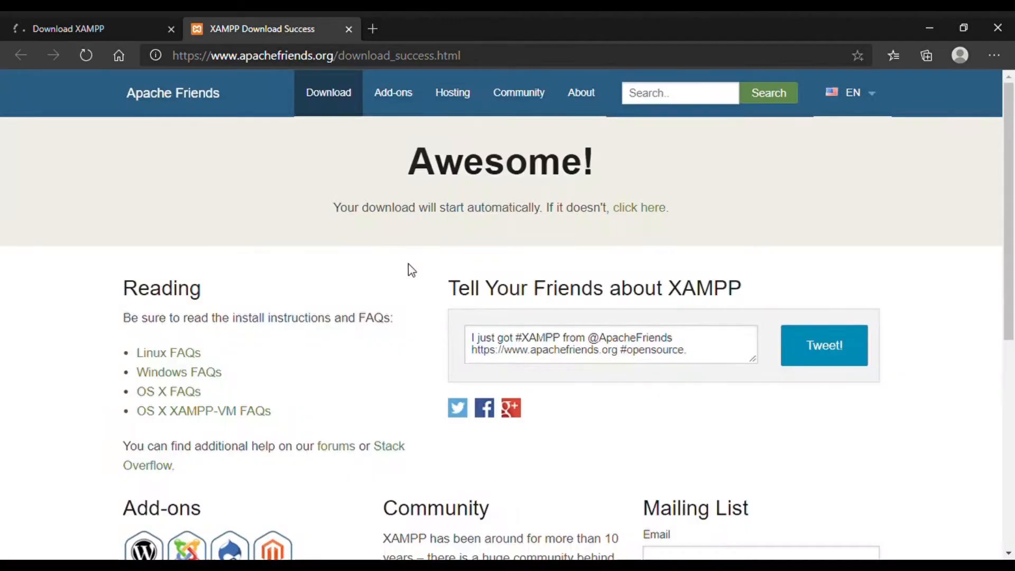
scroll(451, 406, "down", 1)
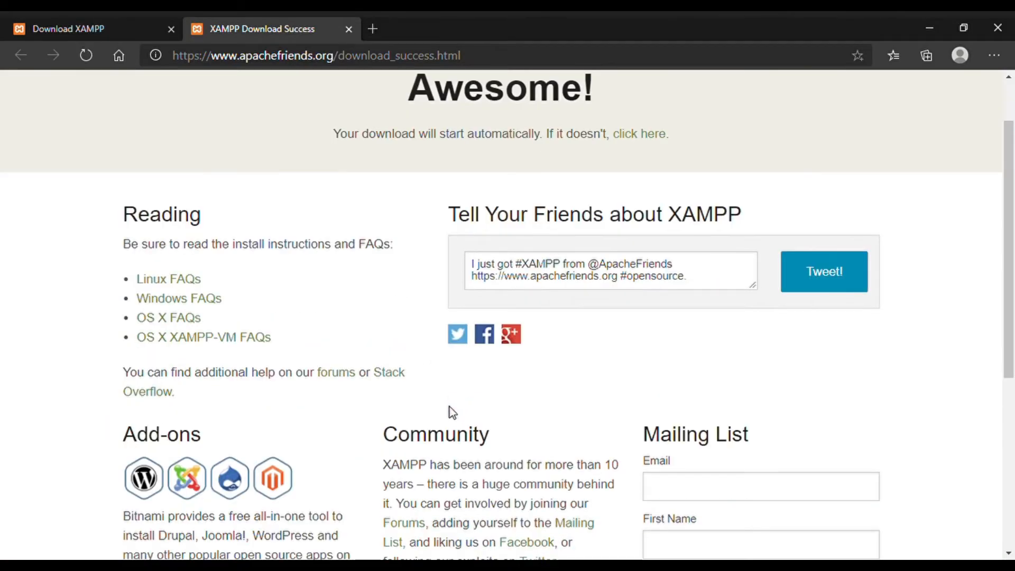
scroll(449, 408, "up", 1)
scroll(446, 411, "down", 5)
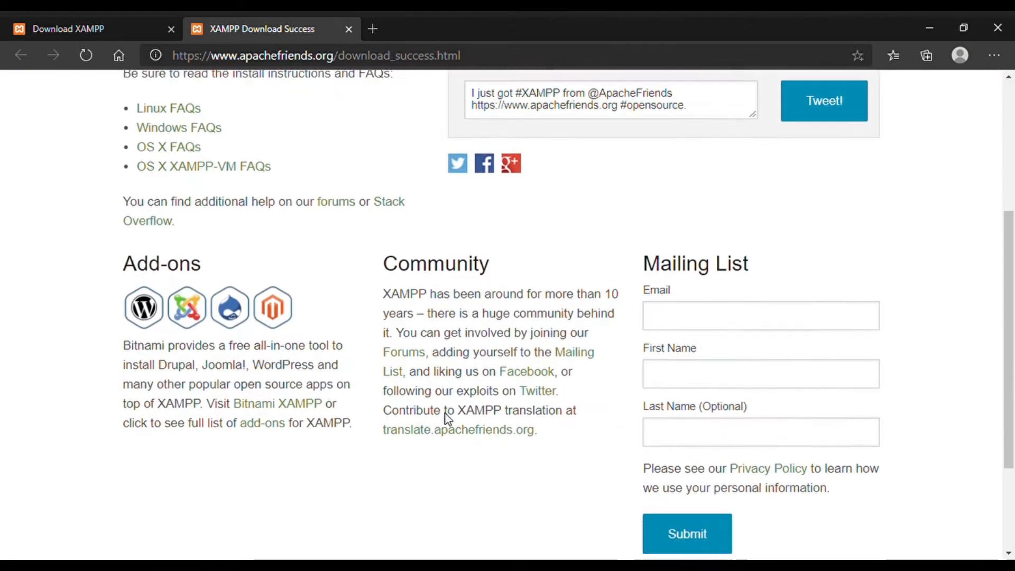
scroll(443, 424, "up", 3)
scroll(442, 424, "up", 3)
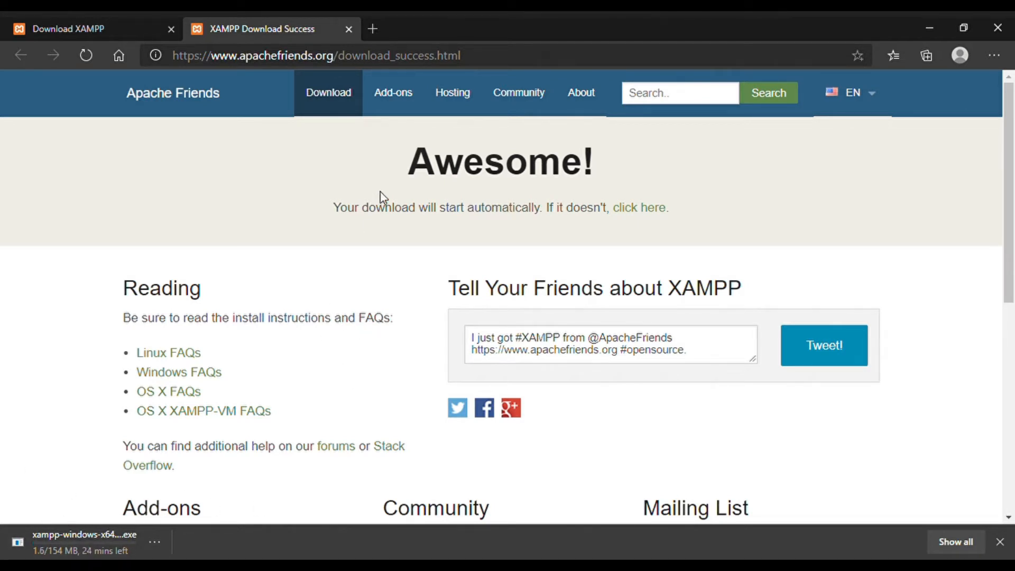
Open Google in a new browser tab and search for "wordpress download".
left_click(373, 30)
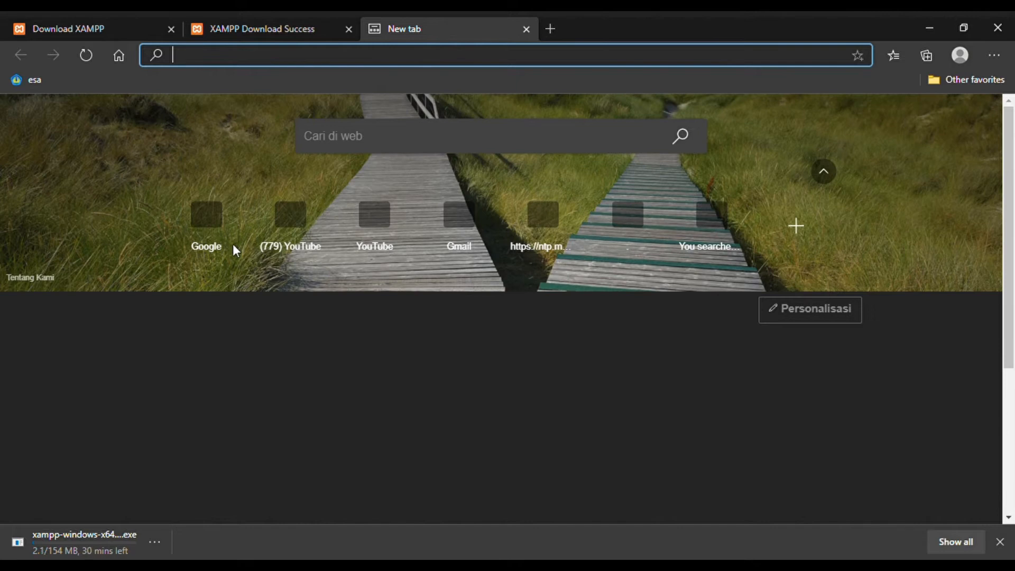
left_click(209, 224)
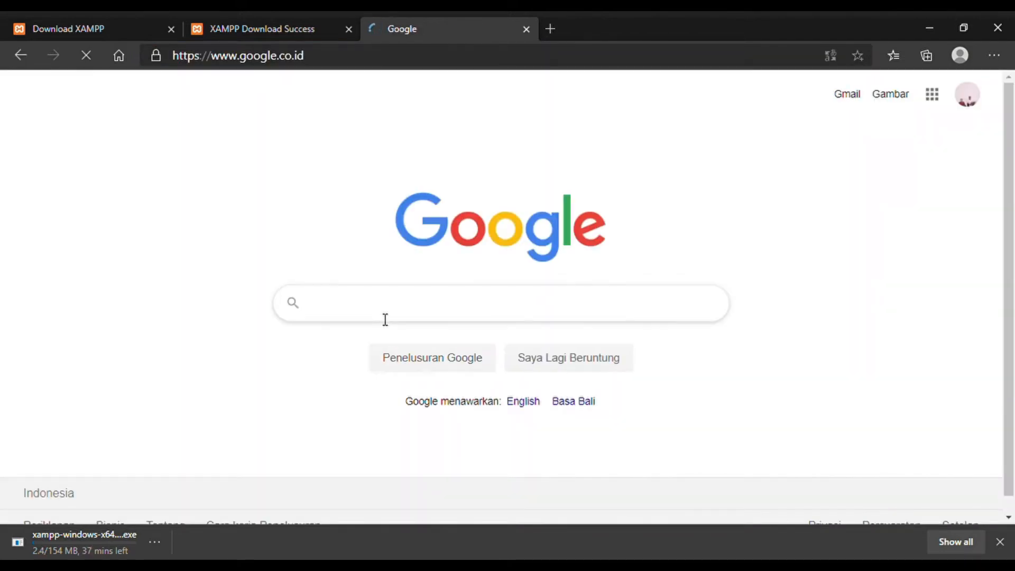
left_click(381, 318)
type("word")
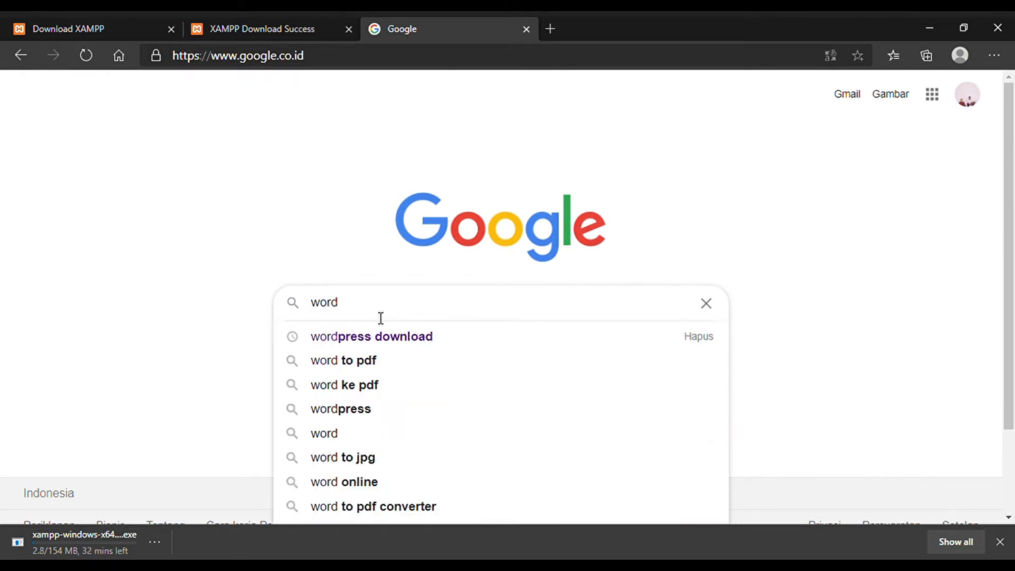
left_click(358, 337)
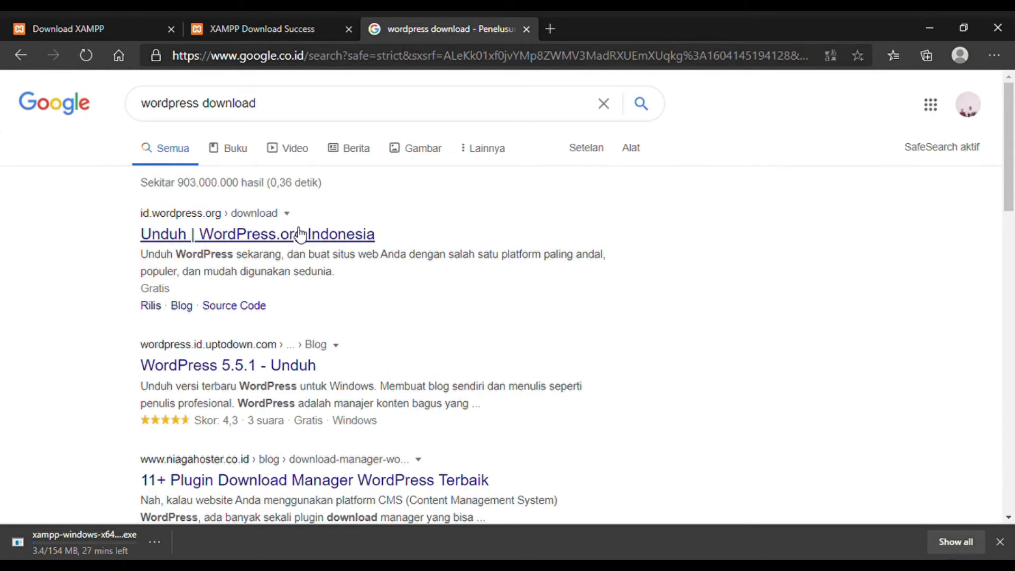
Download WordPress 5.5.1 from the WordPress.org Indonesia download page and dismiss the popup.
left_click(300, 234)
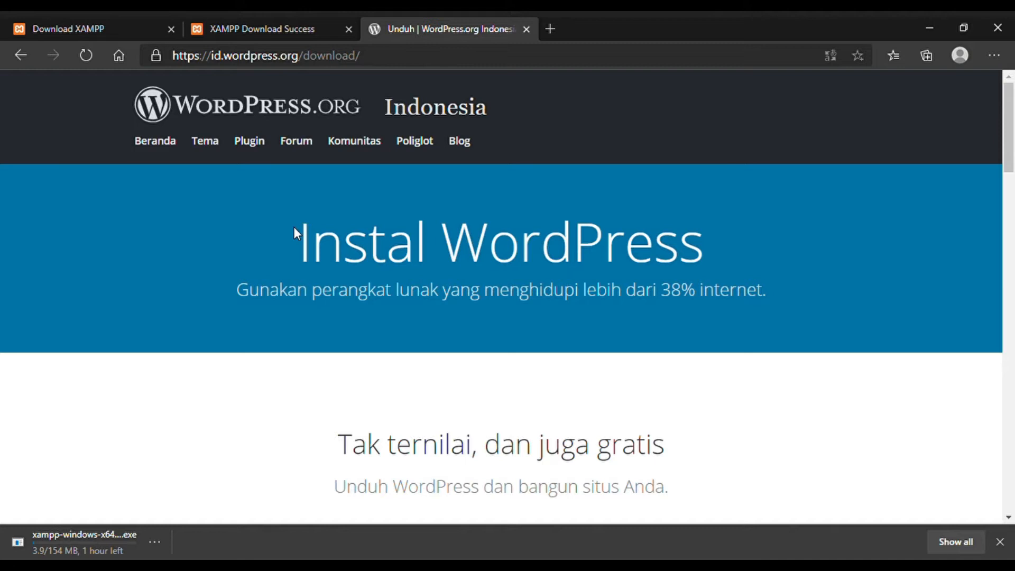
scroll(294, 227, "down", 5)
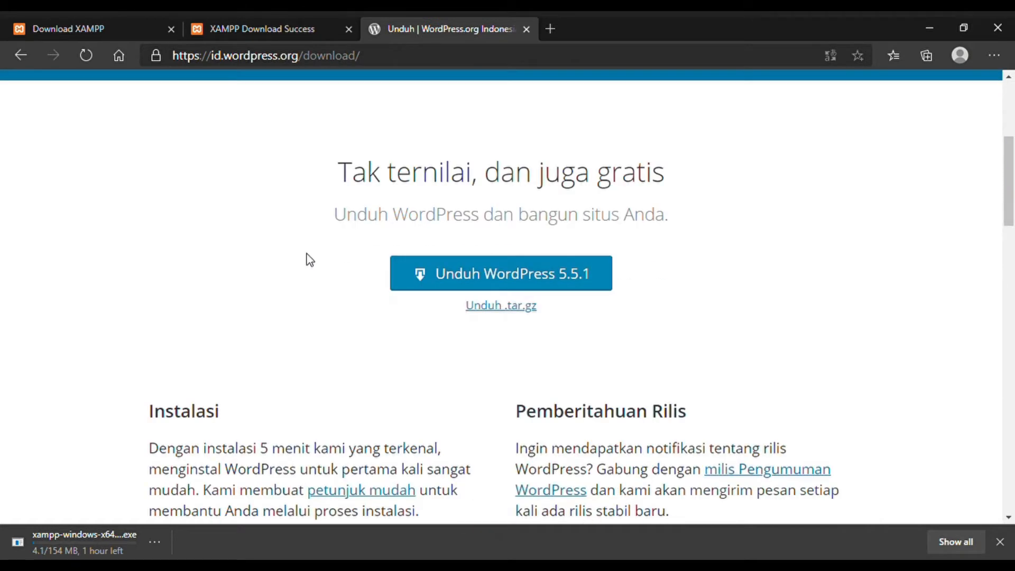
left_click(447, 206)
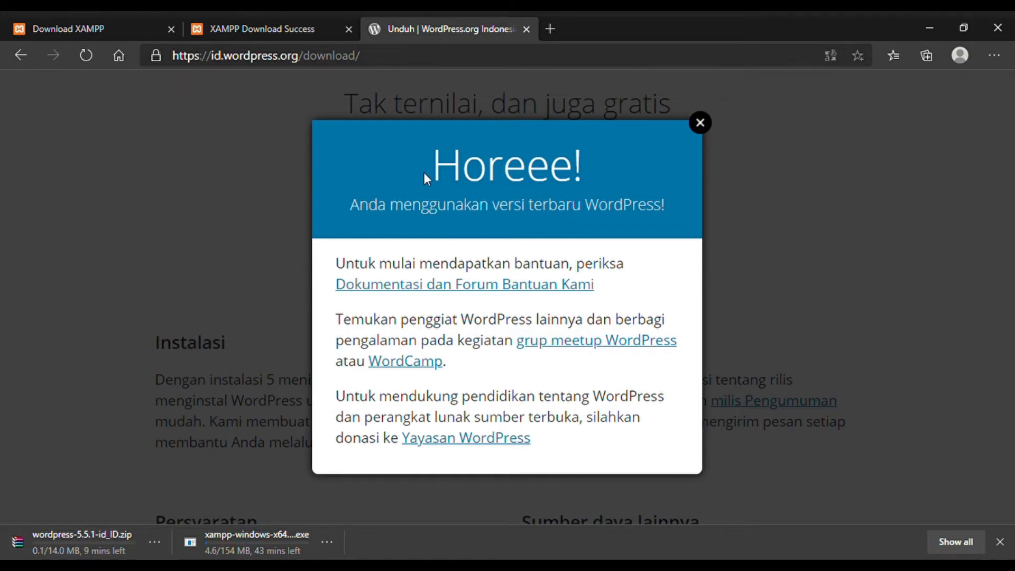
left_click(700, 124)
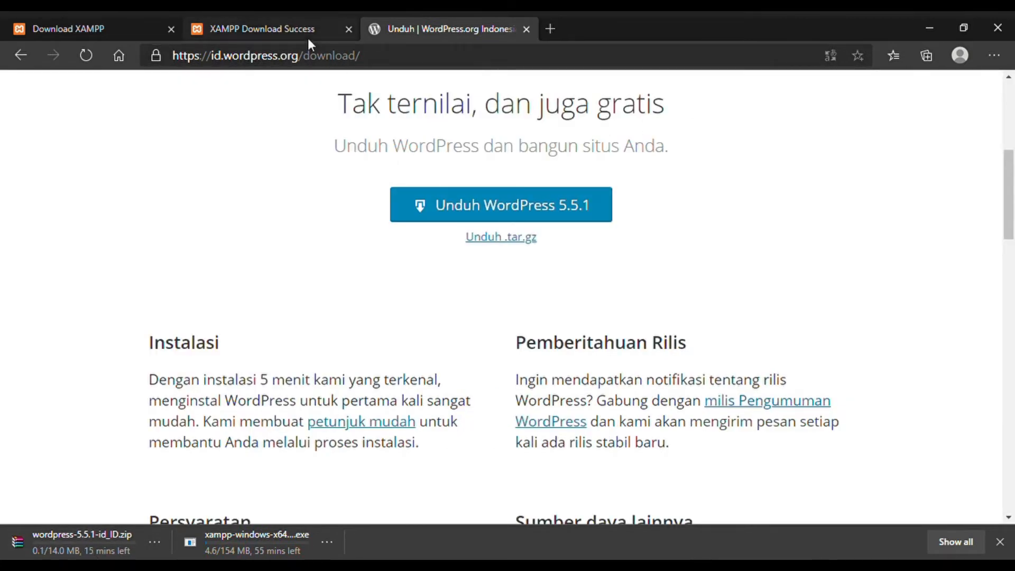
Open the browser's full downloads list and show the downloaded XAMPP installer in its folder.
left_click(304, 25)
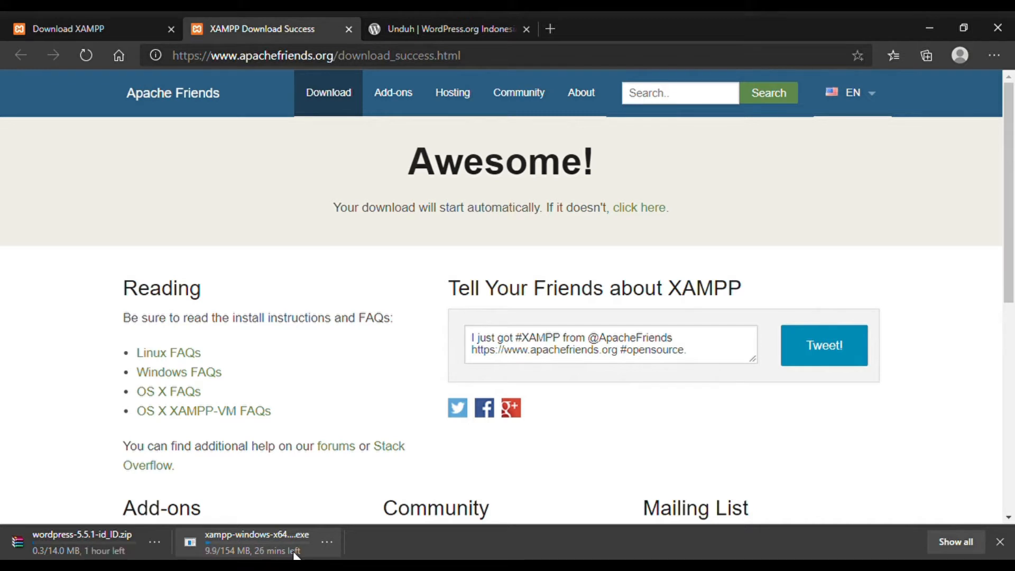
scroll(581, 87, "down", 1)
left_click(955, 542)
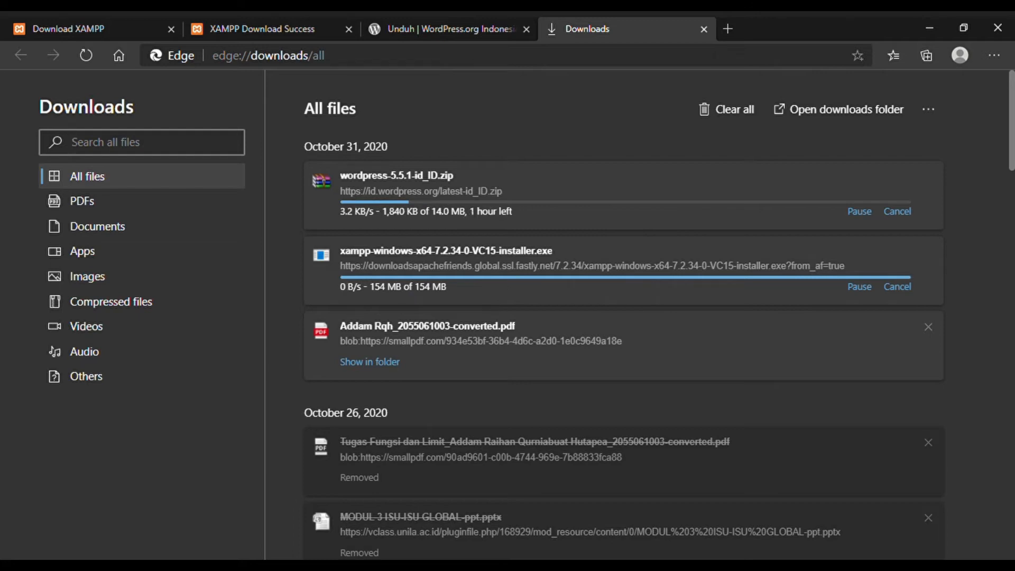
left_click(862, 286)
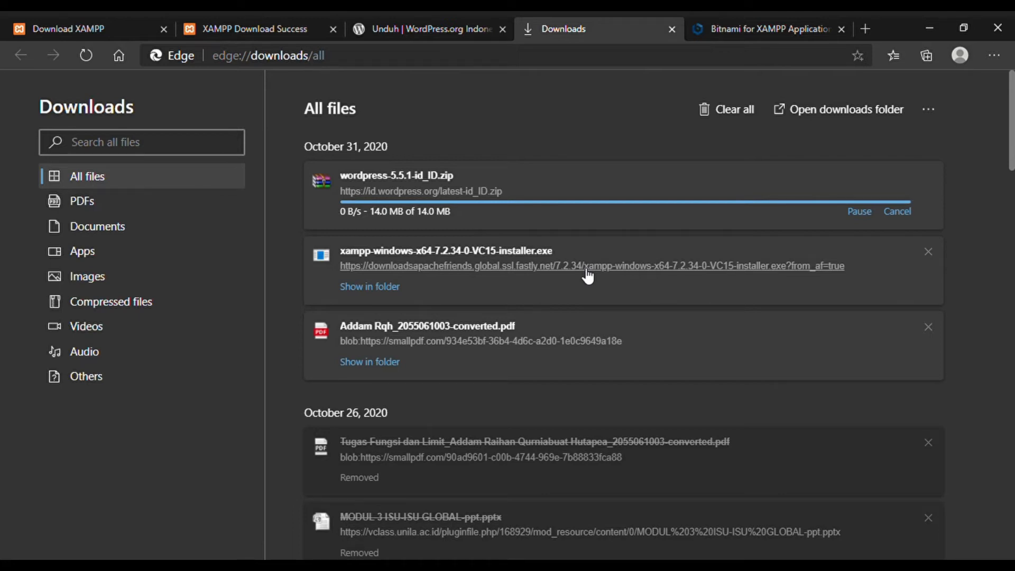
left_click(412, 335)
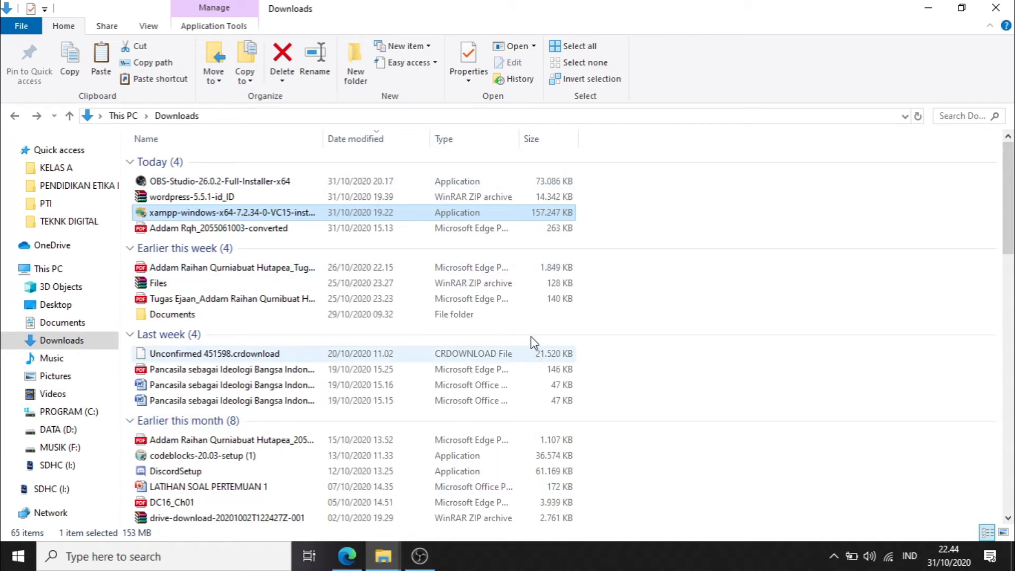
Launch the XAMPP installer, acknowledge the UAC warning and proceed through the initial setup pages with the default settings.
double_click(480, 211)
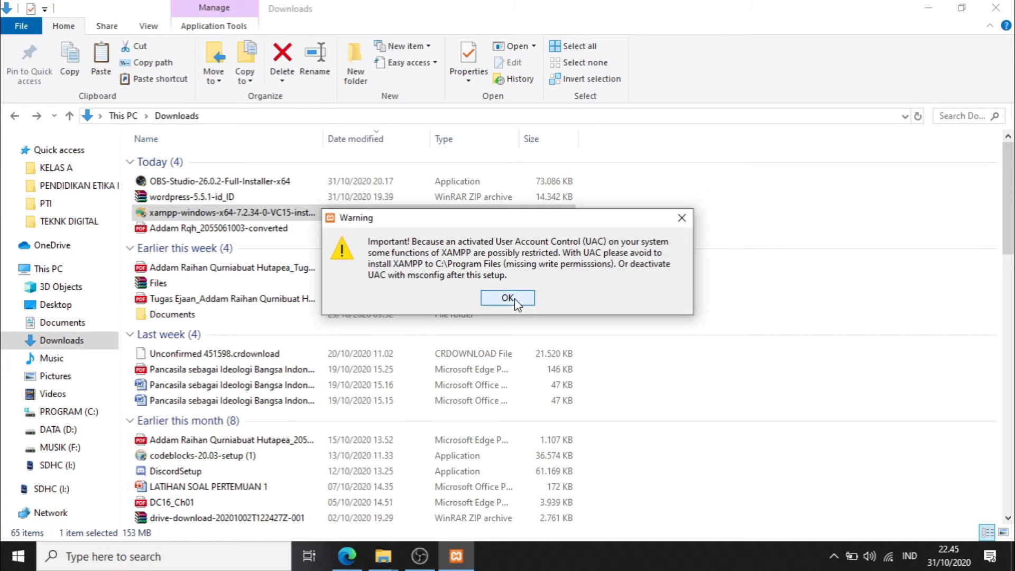
left_click(508, 298)
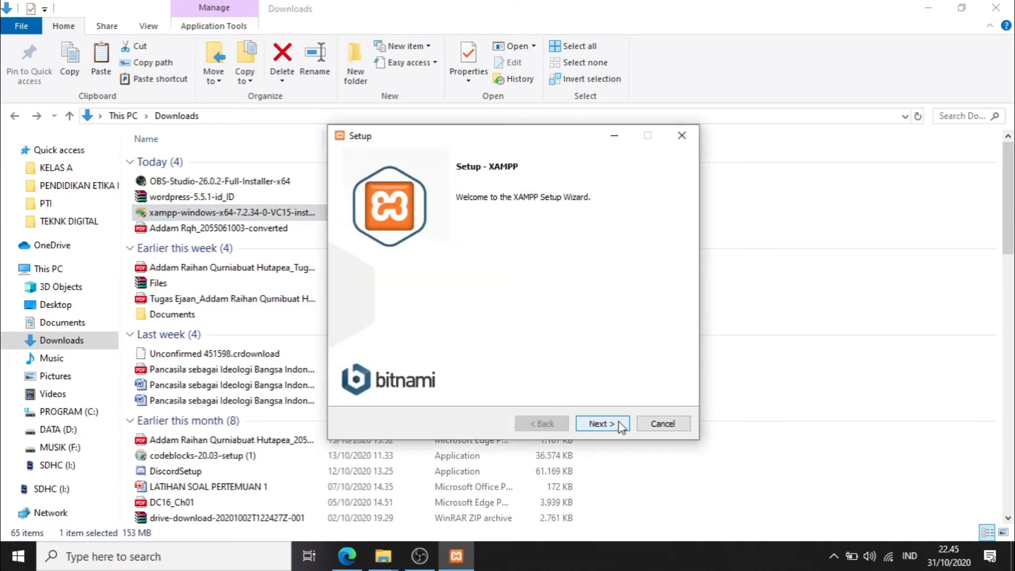
left_click(620, 424)
left_click(619, 424)
left_click(620, 424)
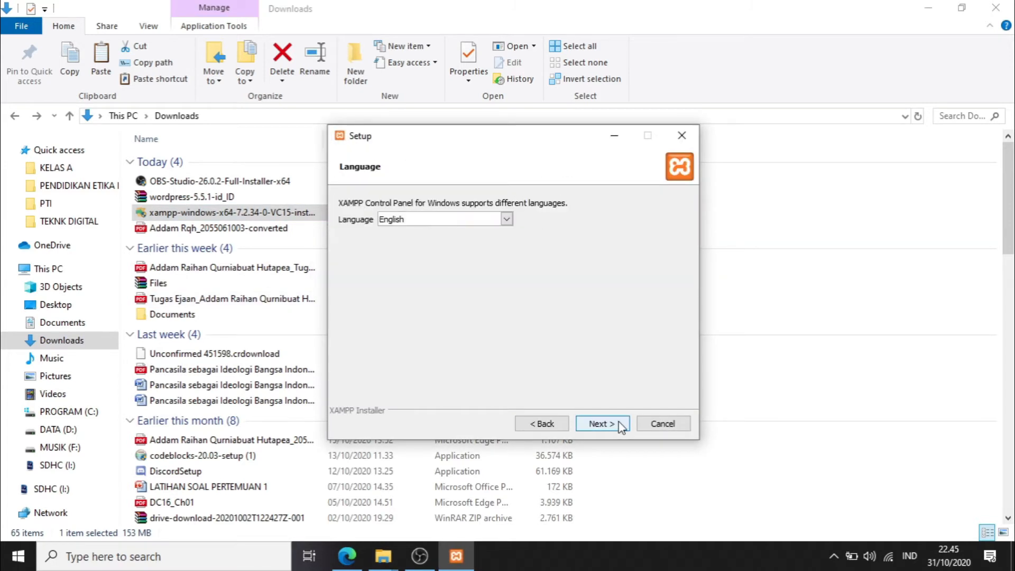
Keep English and the Bitnami information option, minimize the Bitnami browser page, and start the XAMPP installation.
left_click(619, 423)
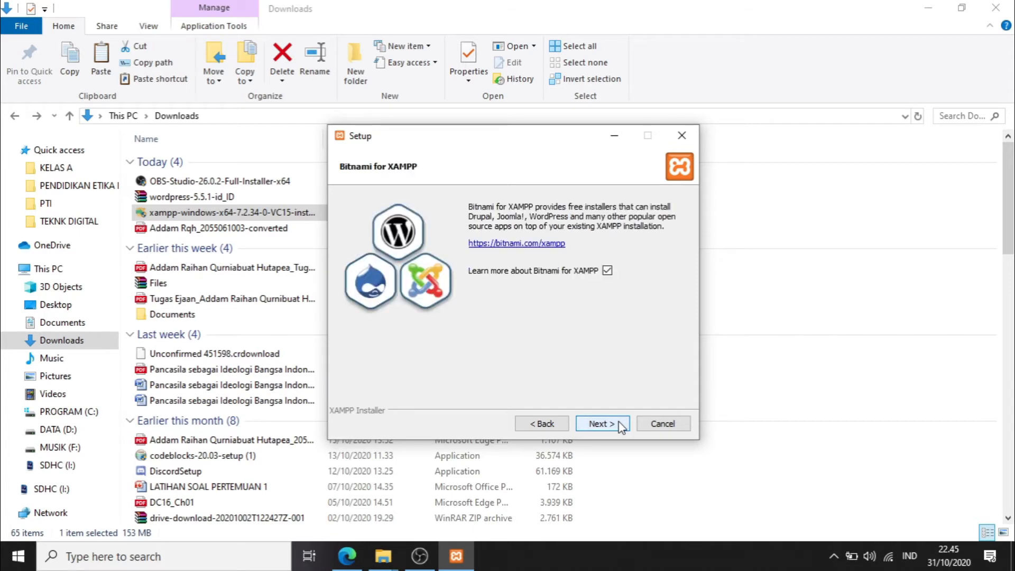
left_click(618, 423)
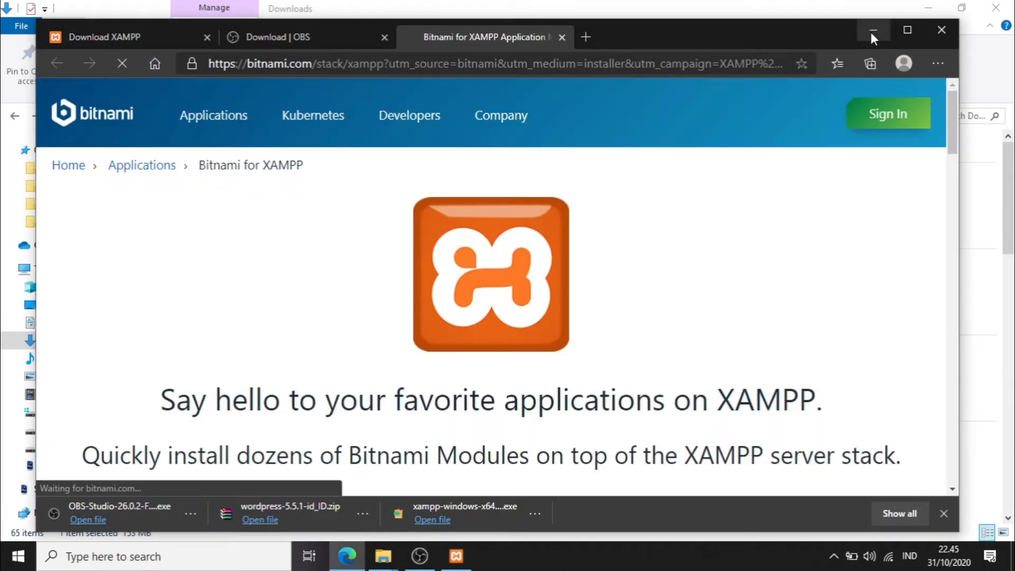
left_click(873, 33)
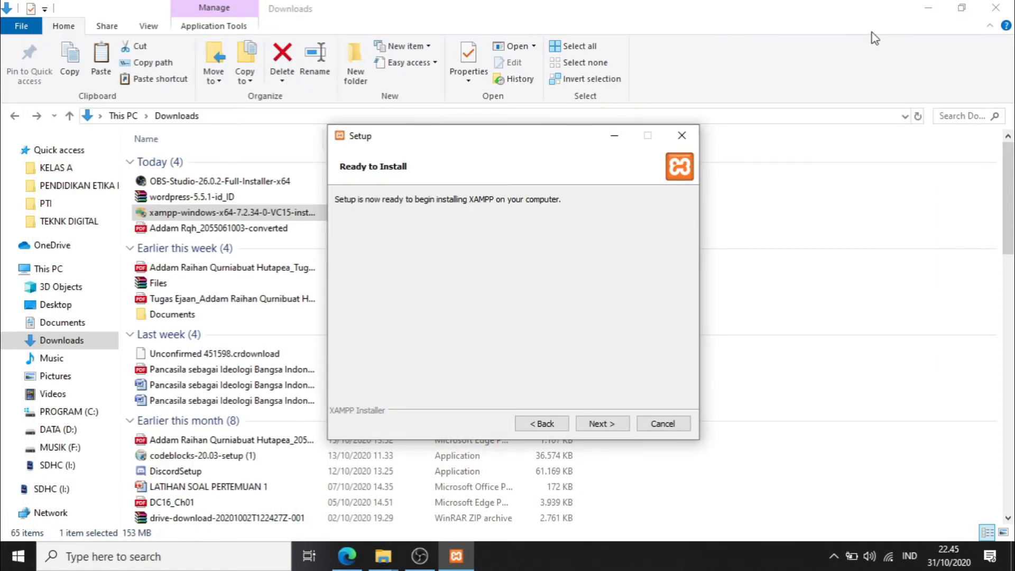
left_click(593, 424)
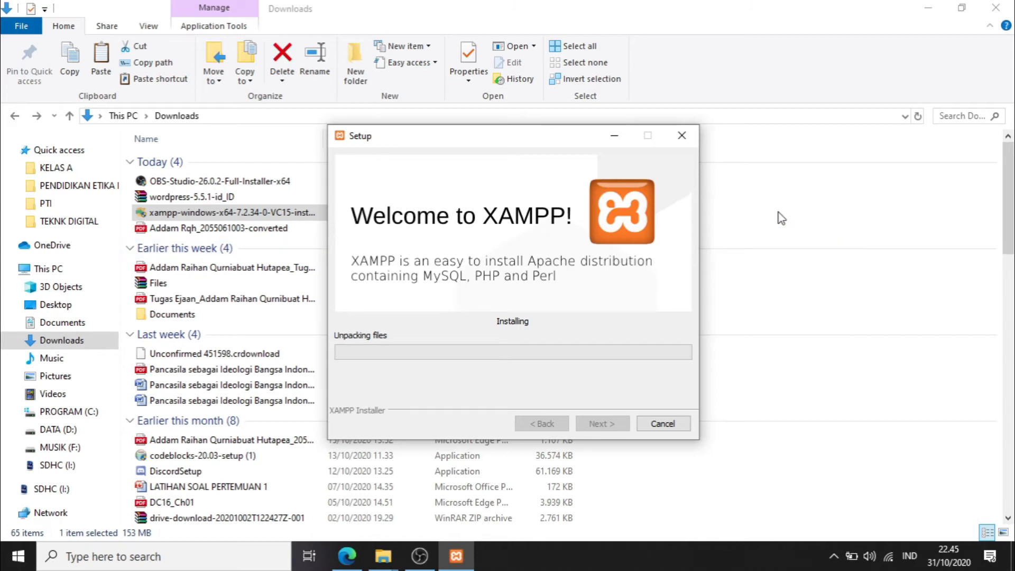
Extract the wordpress-5.5.1-id_ID archive with WinRAR into a wordpress-5.5.1-id_ID folder inside Downloads.
left_click(229, 199)
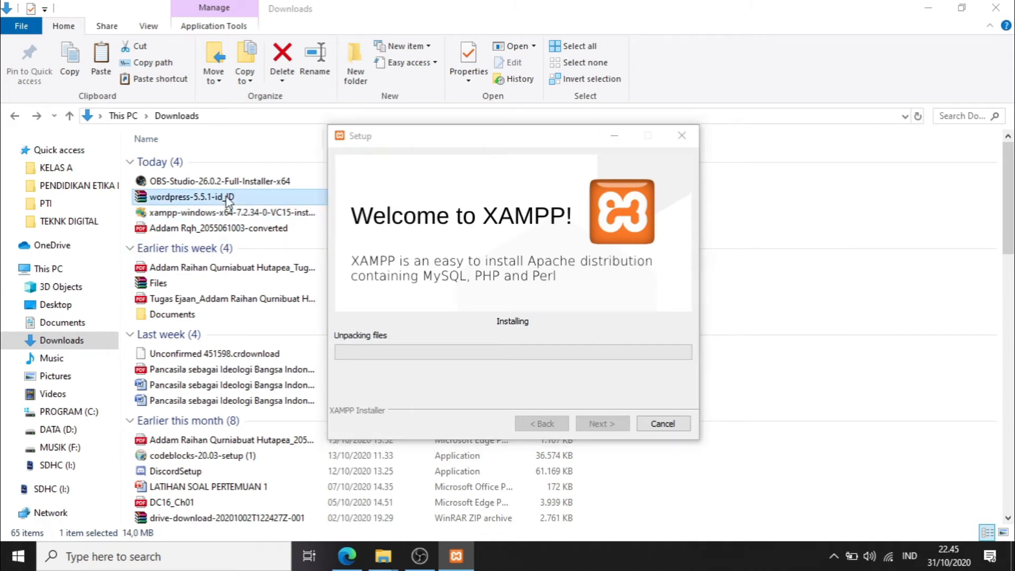
right_click(229, 200)
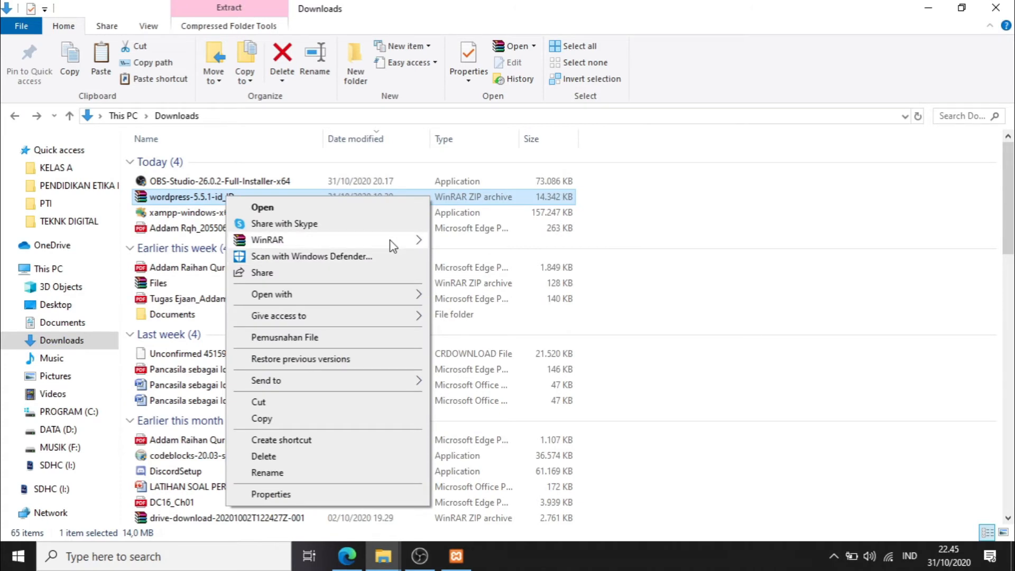
left_click(463, 285)
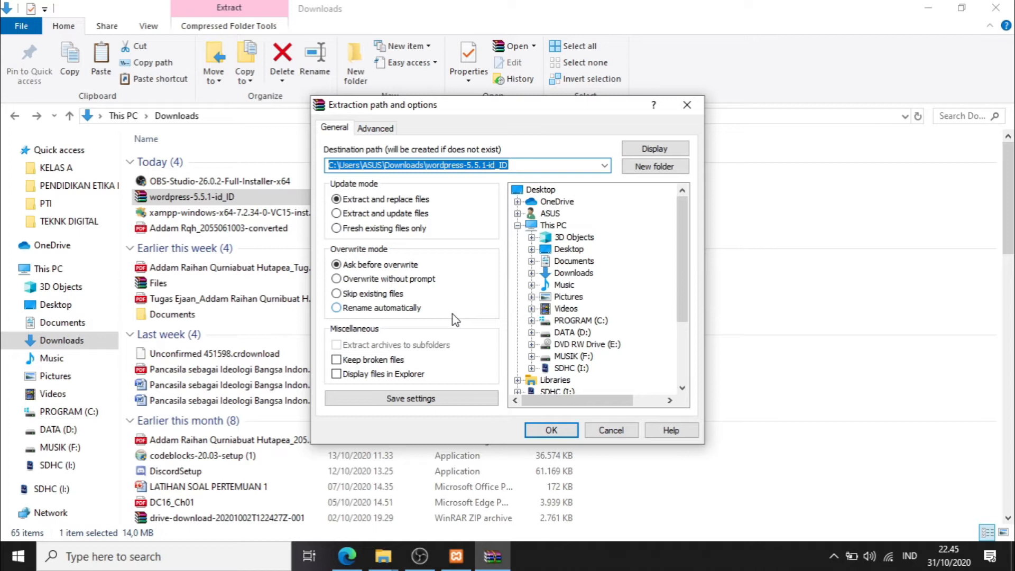
left_click(552, 432)
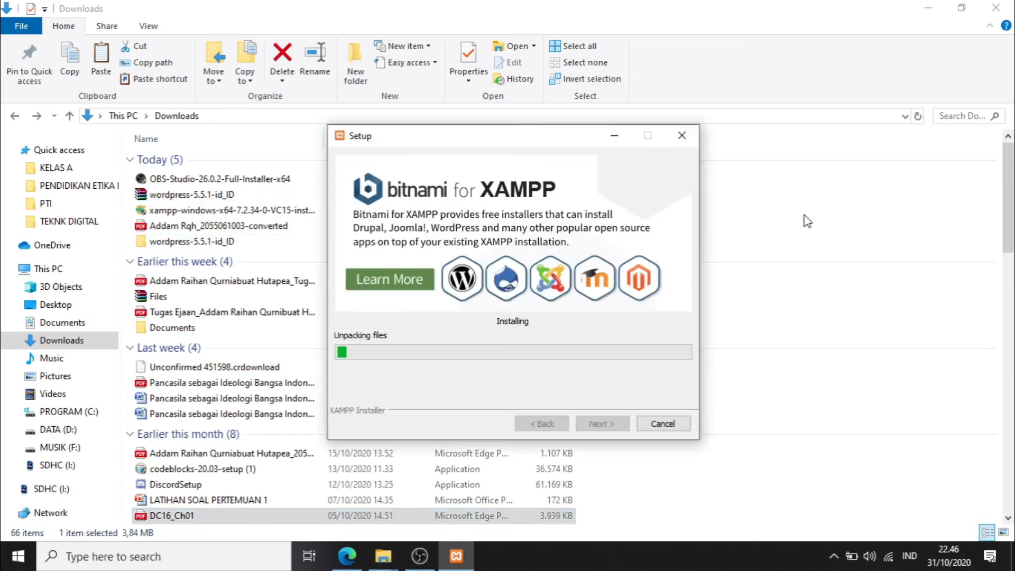
Move the XAMPP setup window aside and finish the wizard with the option to start the Control Panel enabled.
left_click_drag(382, 143, 190, 226)
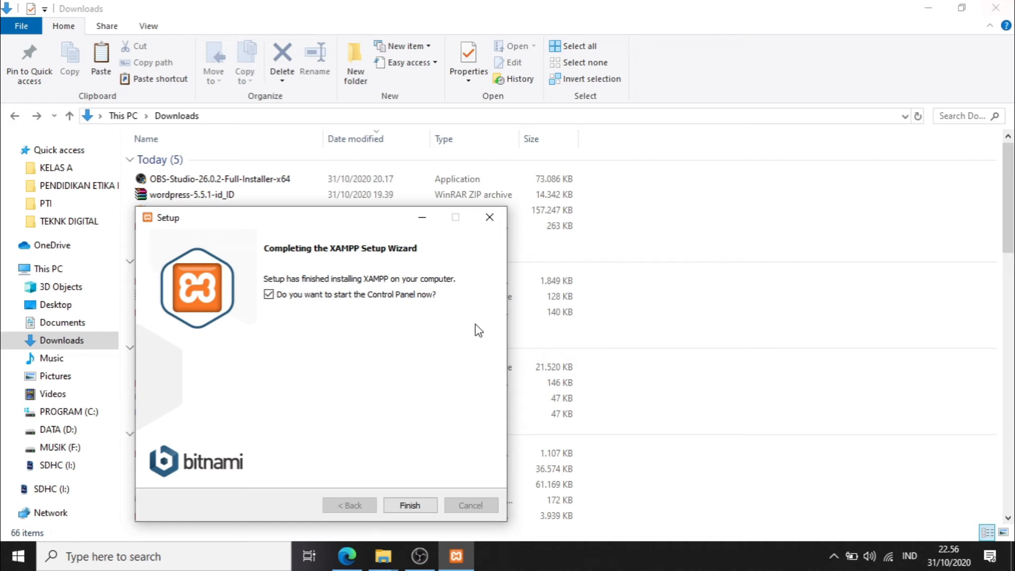
left_click(421, 506)
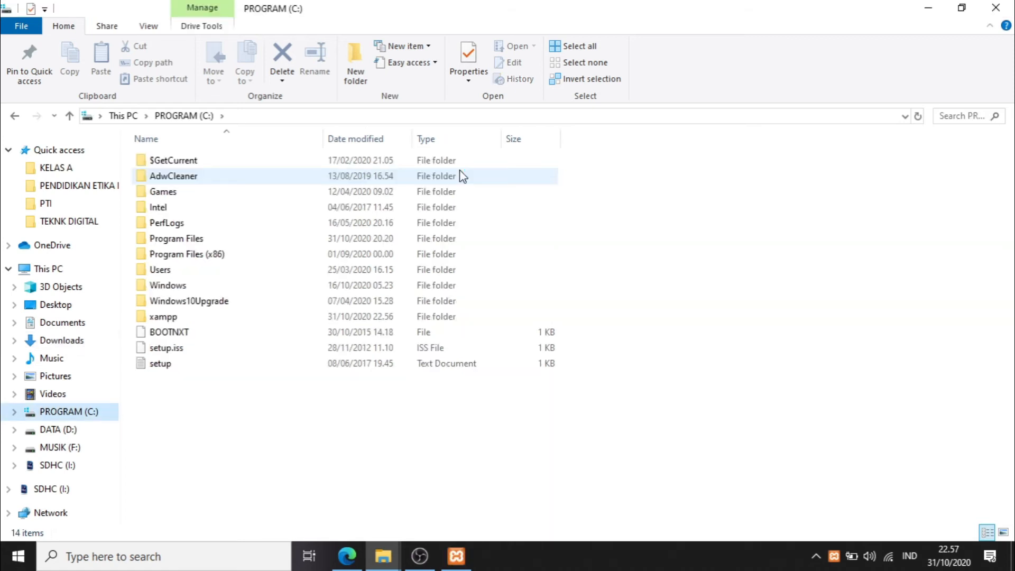
Open the xampp folder on drive C: and close the XAMPP Control Panel window.
double_click(272, 318)
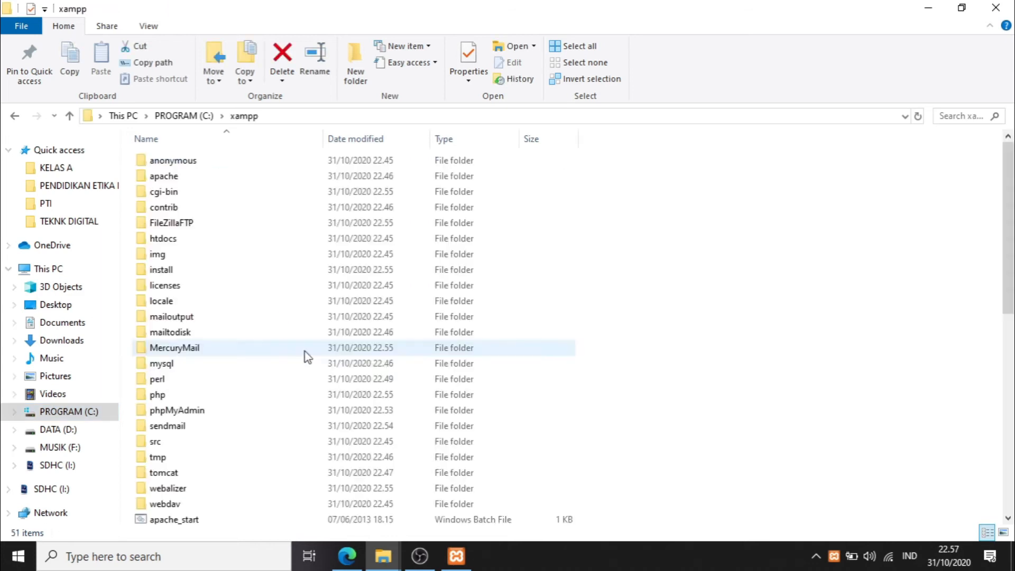
scroll(306, 351, "down", 9)
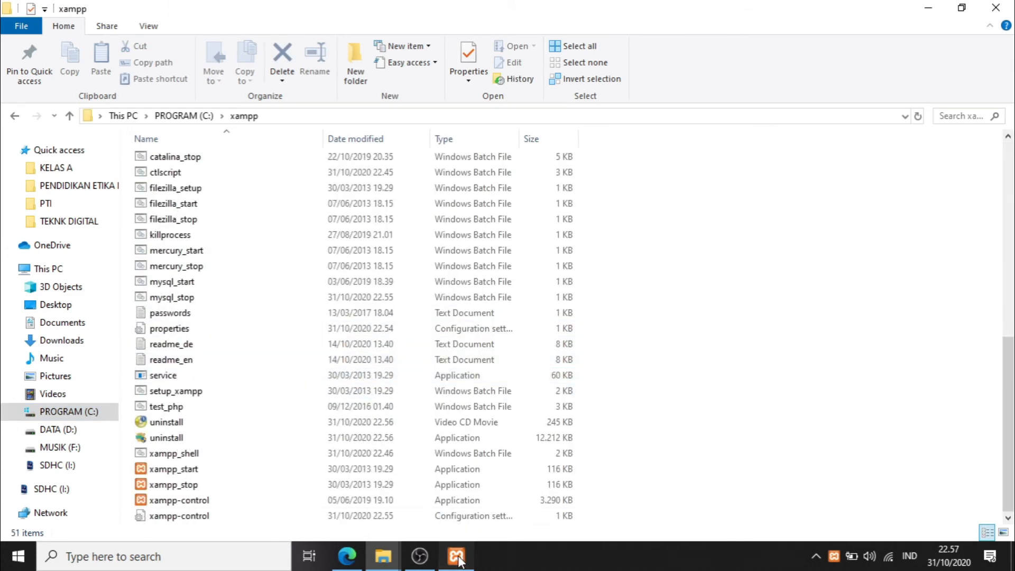
left_click(457, 558)
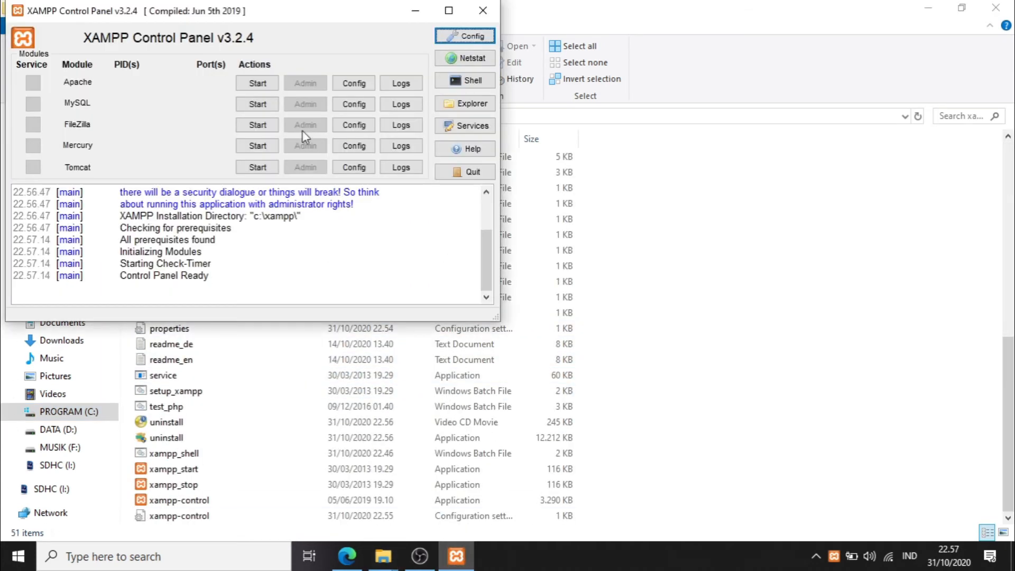
left_click(483, 10)
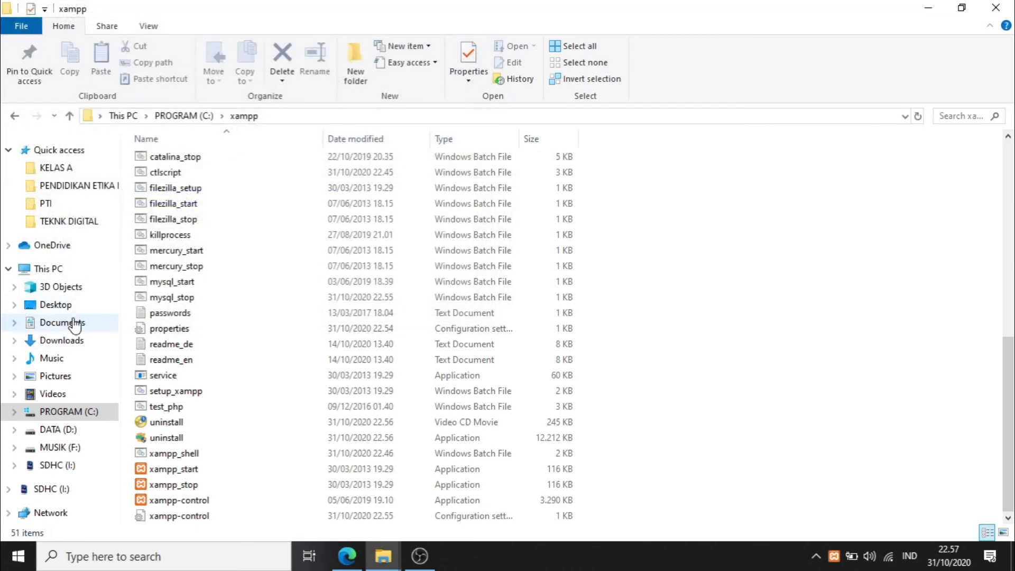
Copy the wordpress folder from inside the extracted wordpress-5.5.1-id_ID folder in Downloads.
left_click(74, 340)
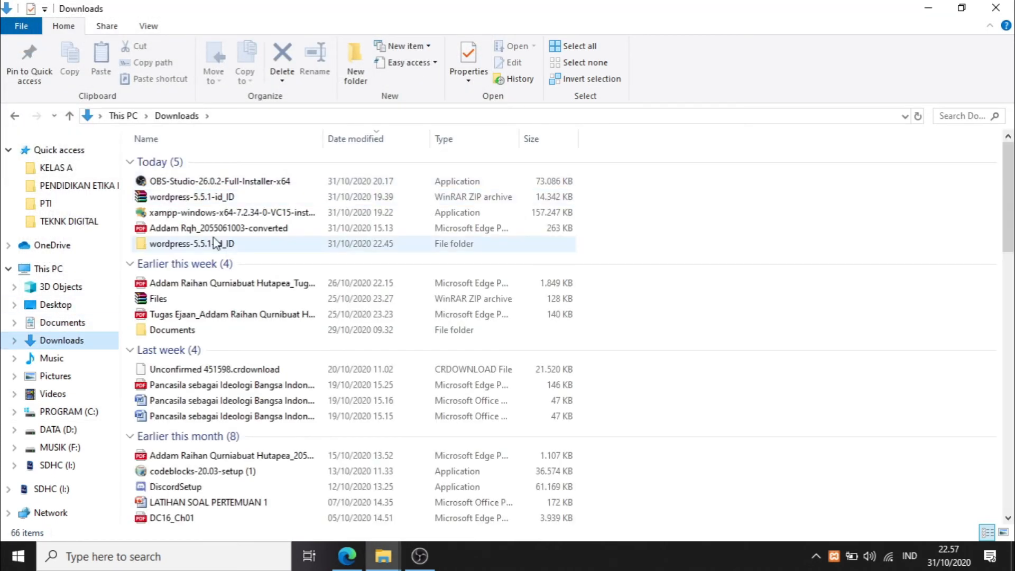
left_click(216, 243)
double_click(216, 243)
right_click(206, 158)
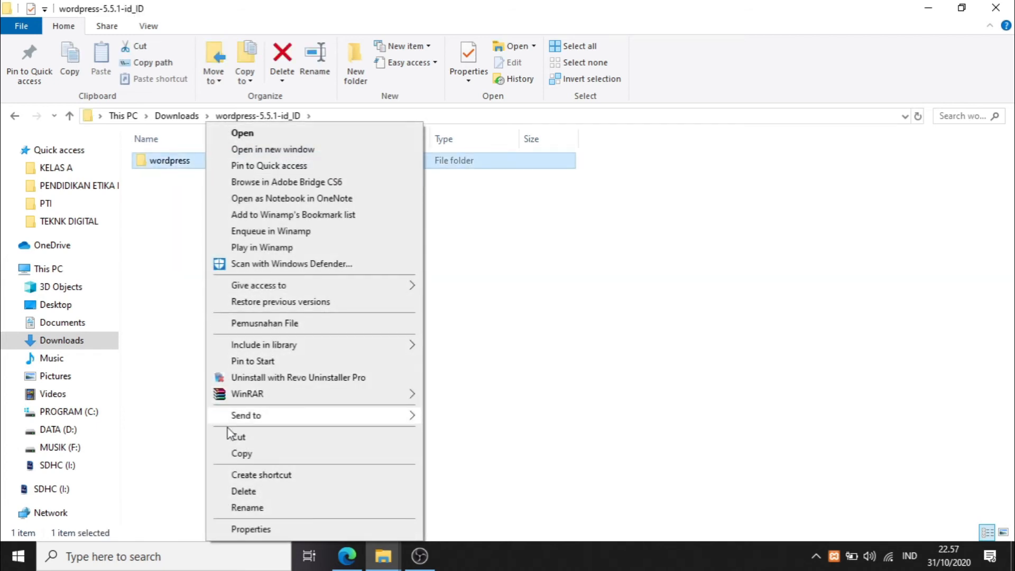
left_click(235, 453)
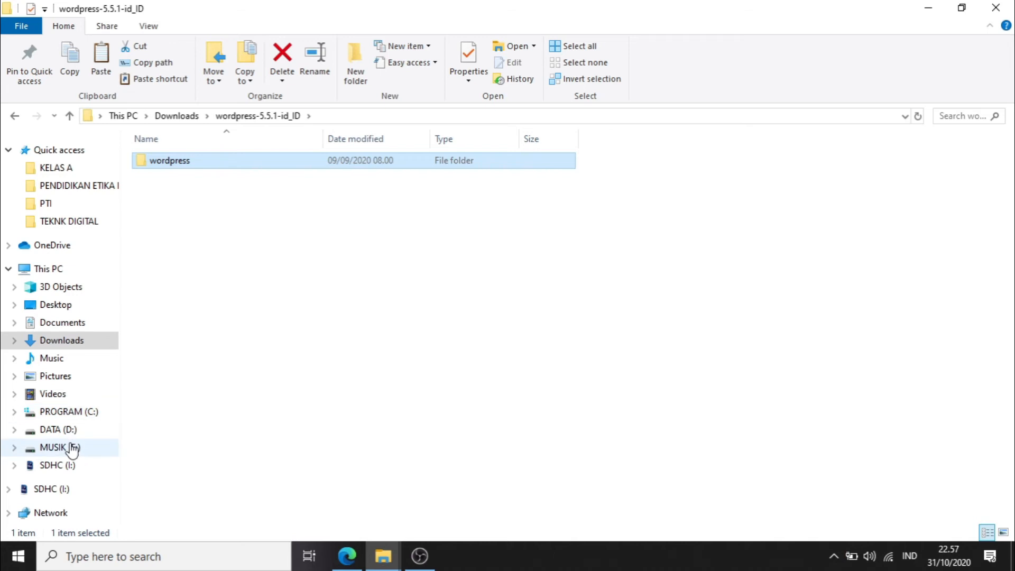
Paste the copied wordpress folder into the htdocs folder of xampp on drive C: and refresh the folder.
left_click(74, 412)
double_click(236, 319)
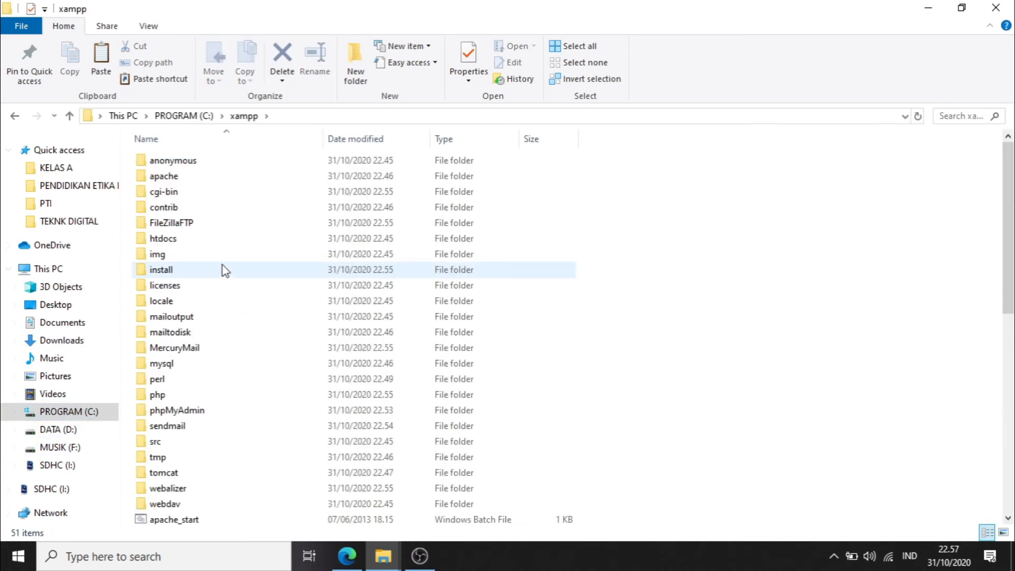
double_click(215, 244)
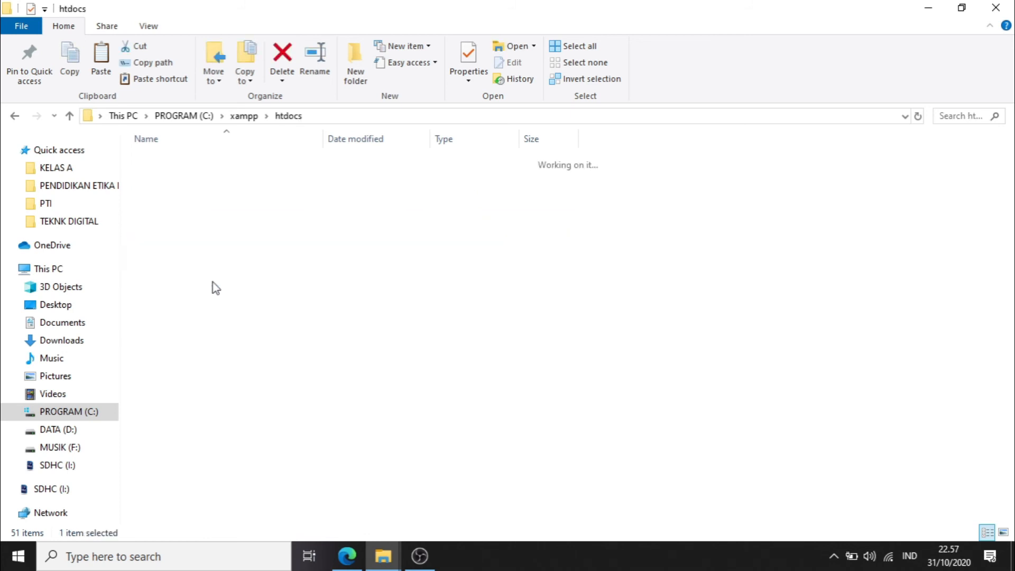
right_click(248, 329)
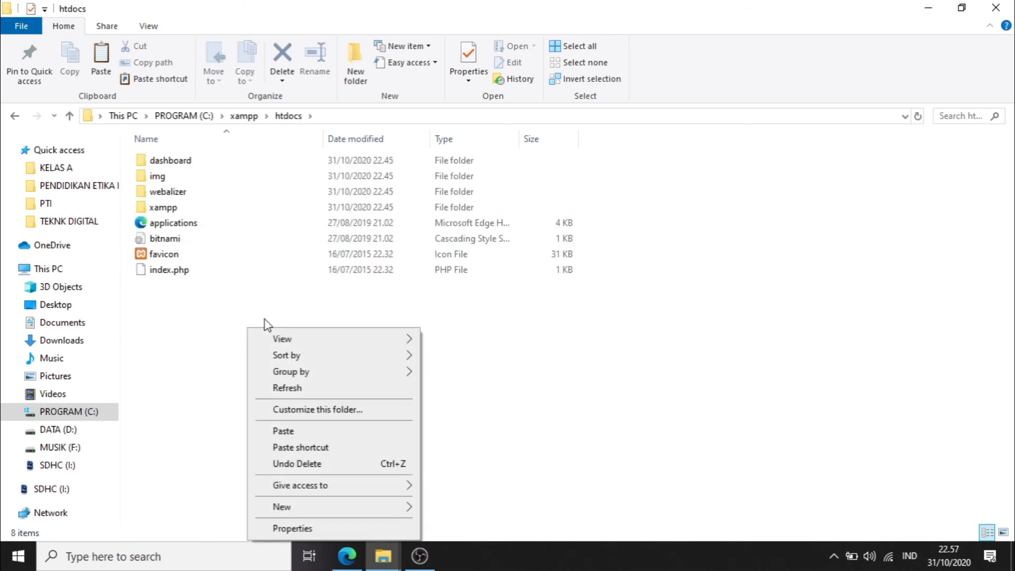
left_click(269, 430)
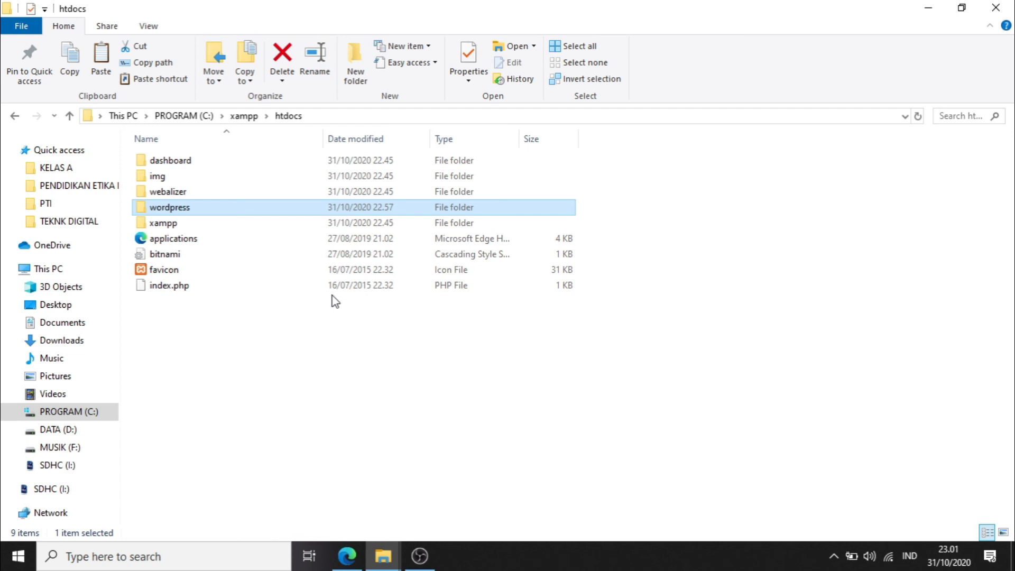
right_click(339, 343)
left_click(366, 402)
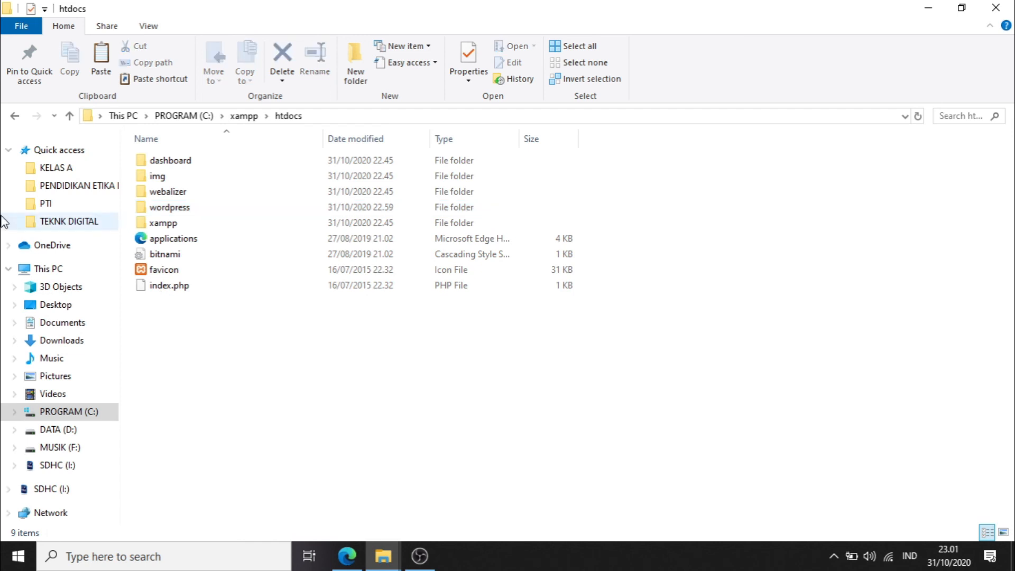
Go back to the xampp folder, launch the xampp-control application and move its window slightly inward from the screen corner.
left_click(15, 117)
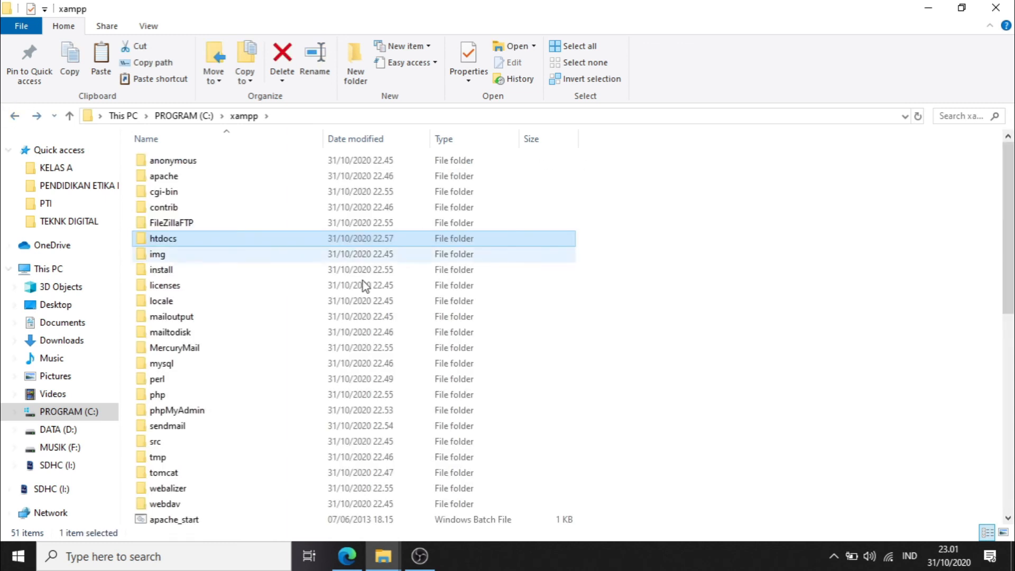
scroll(359, 370, "down", 7)
scroll(354, 486, "down", 3)
left_click(315, 499)
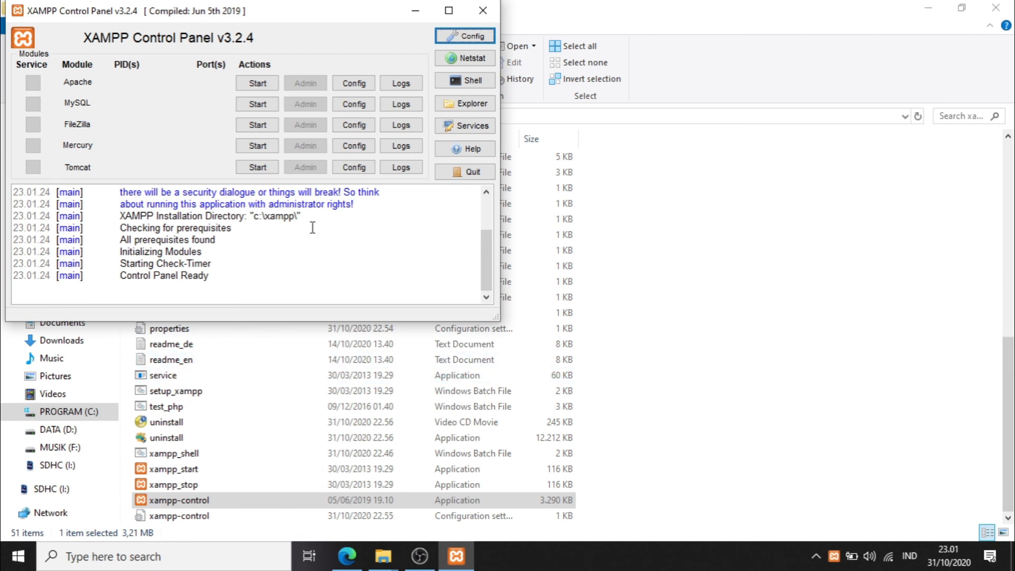
left_click_drag(283, 18, 349, 40)
Start the Apache and MySQL modules in the XAMPP Control Panel and stop both again.
left_click(327, 105)
left_click(323, 126)
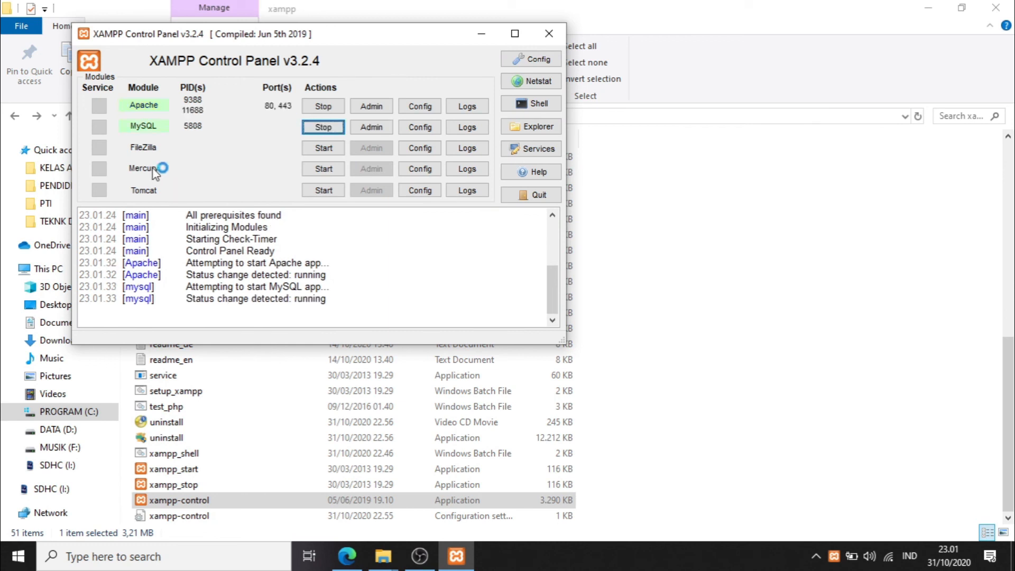
left_click(323, 106)
left_click(322, 127)
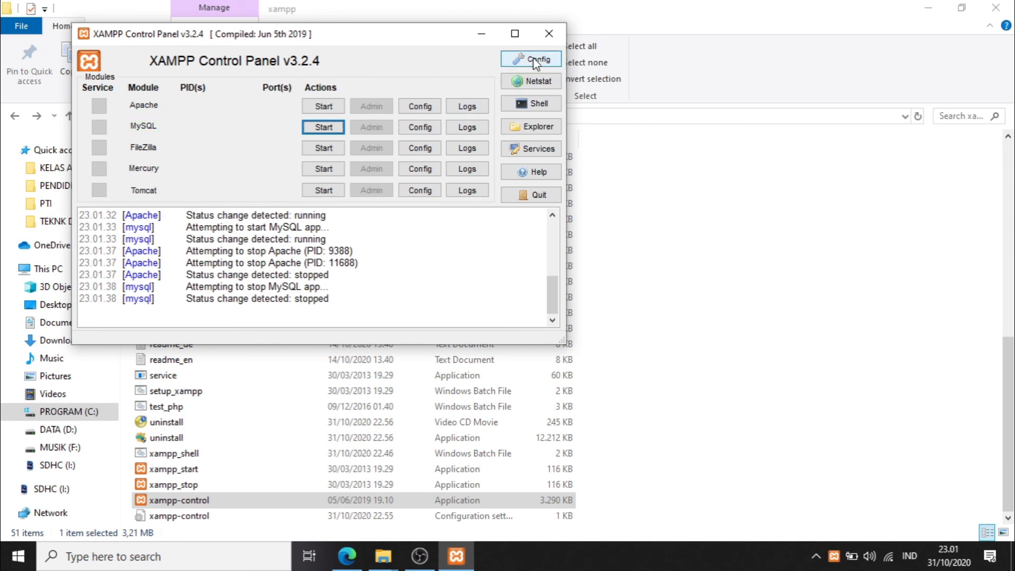